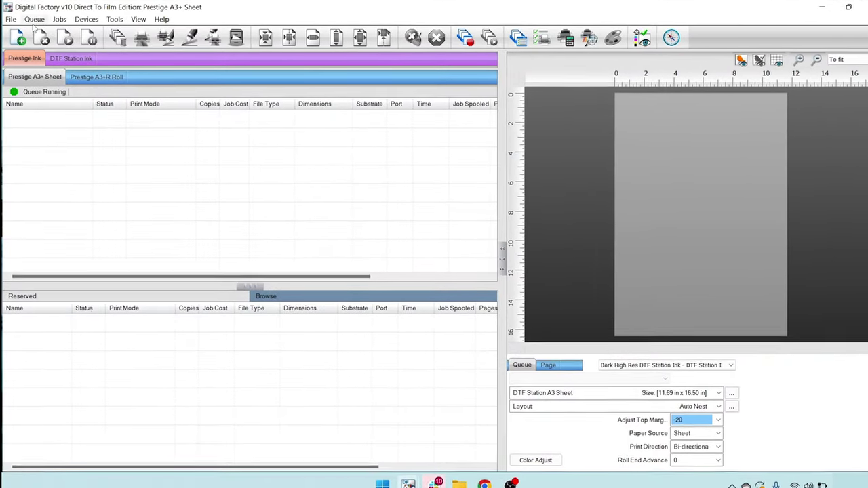
# - Start the Set maximum white ink wizard with the Ecofreen A3+ Sheet page size
pyautogui.click(36, 20)
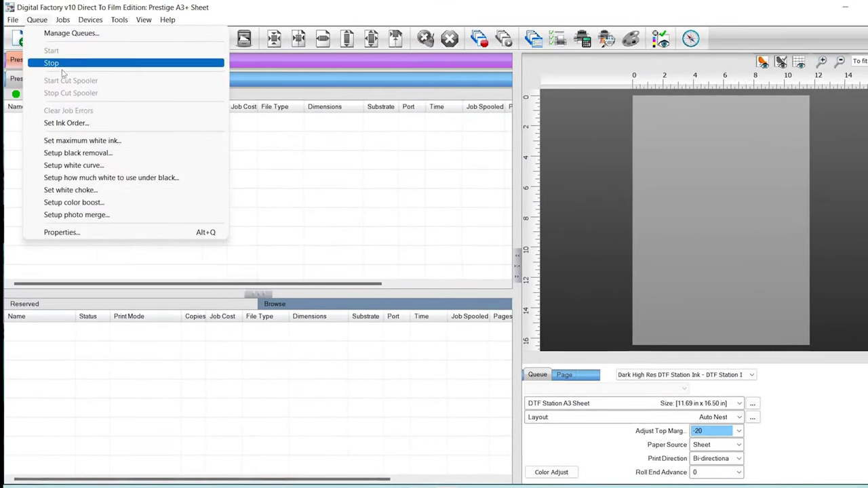
pyautogui.click(98, 144)
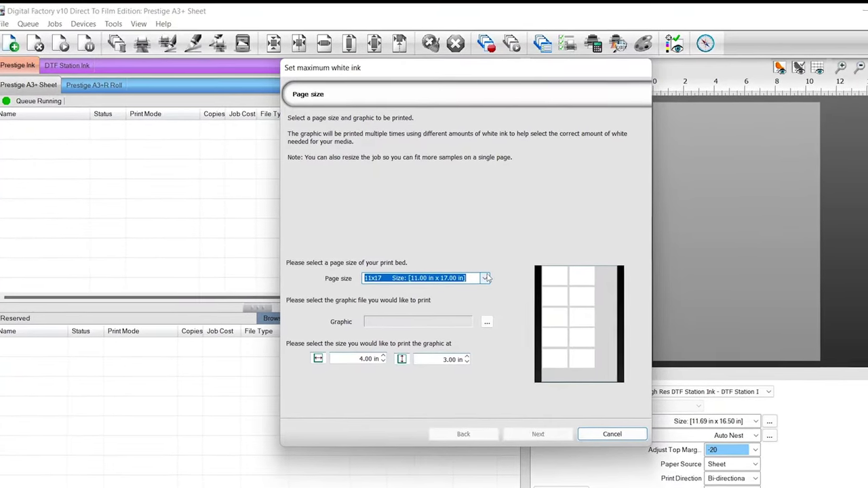
pyautogui.click(476, 273)
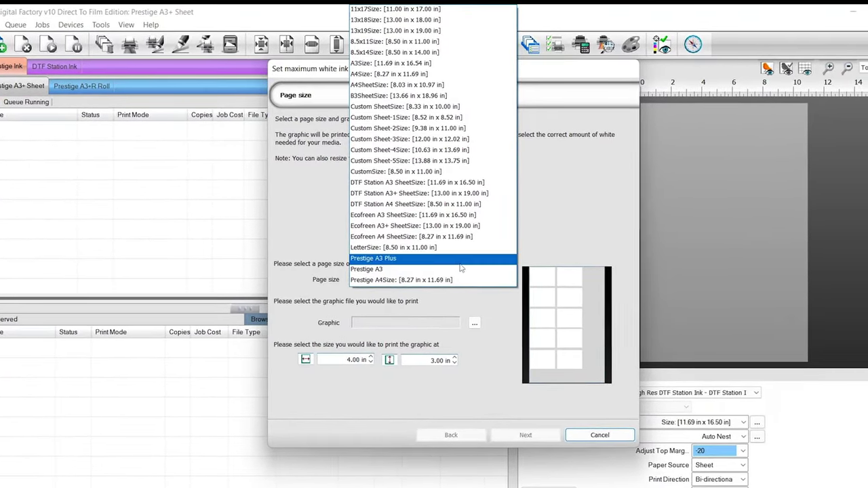
pyautogui.click(442, 225)
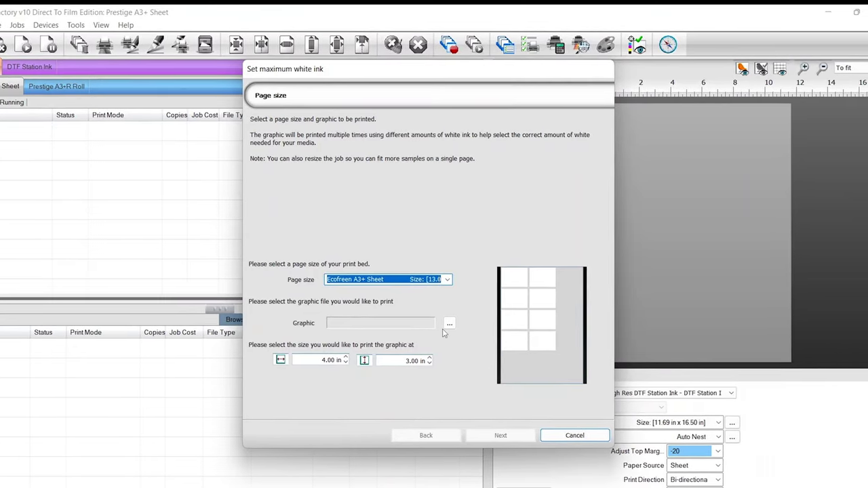
# - Load ironman.png from Test Image as the graphic and go to the Maximum White step
pyautogui.click(453, 323)
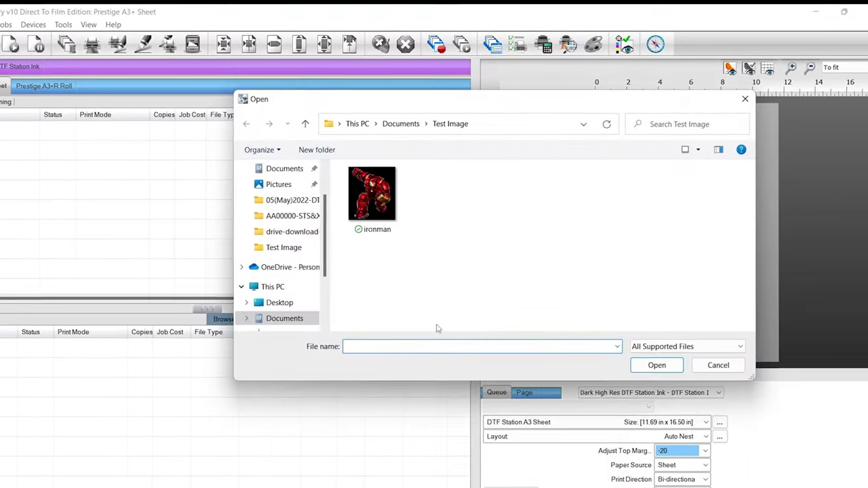
pyautogui.click(384, 211)
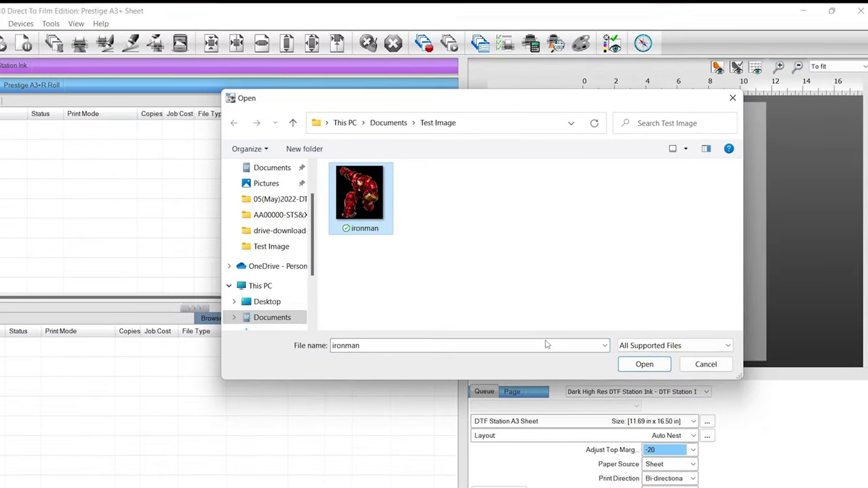
pyautogui.click(625, 364)
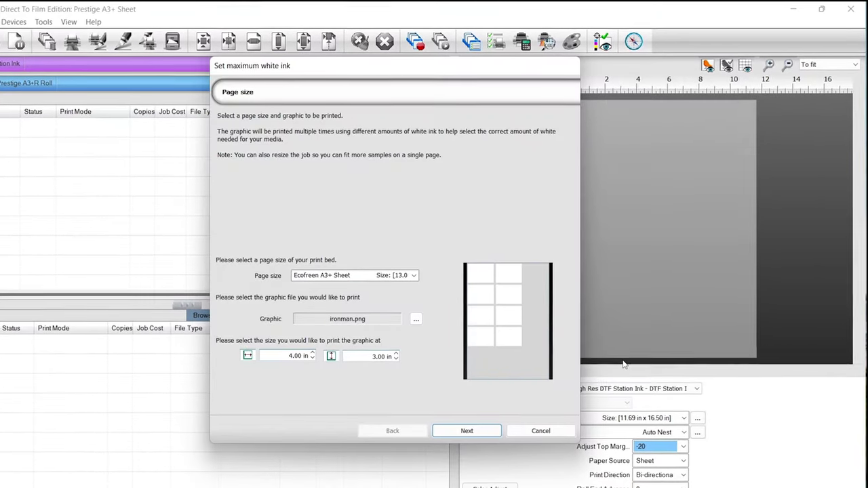
pyautogui.click(471, 419)
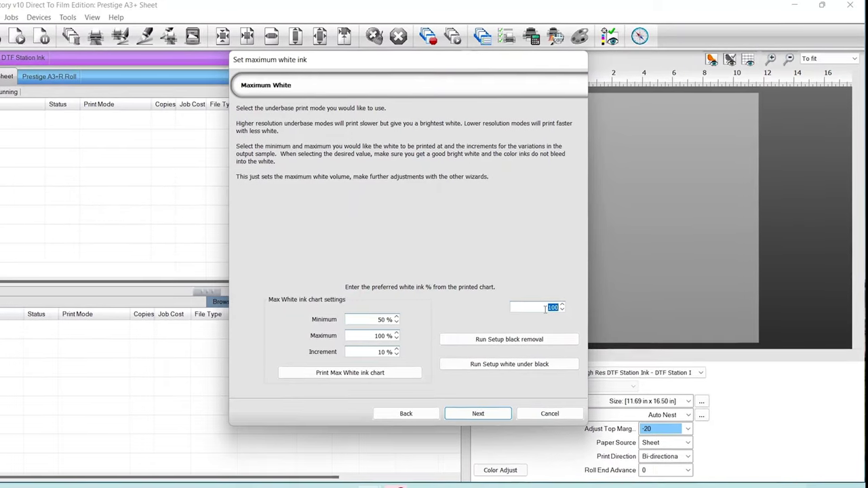
# - Print the max white ink chart with minimum 50, maximum 100 and increment 10
pyautogui.click(375, 319)
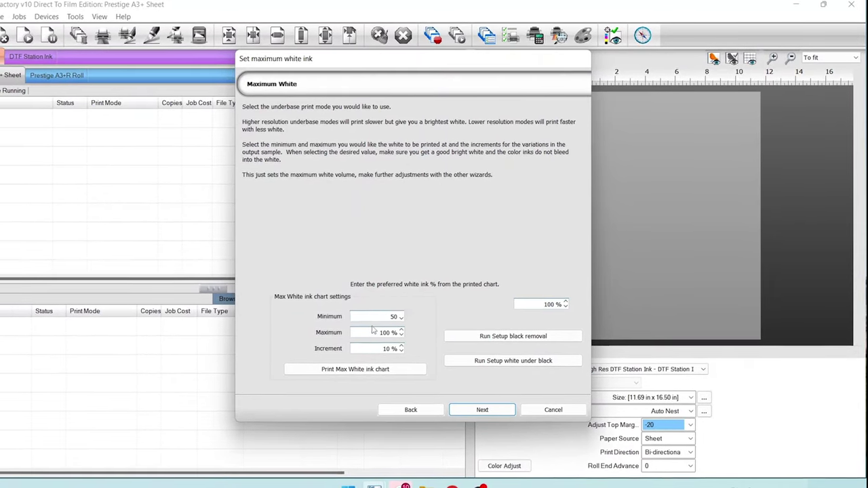
pyautogui.click(376, 332)
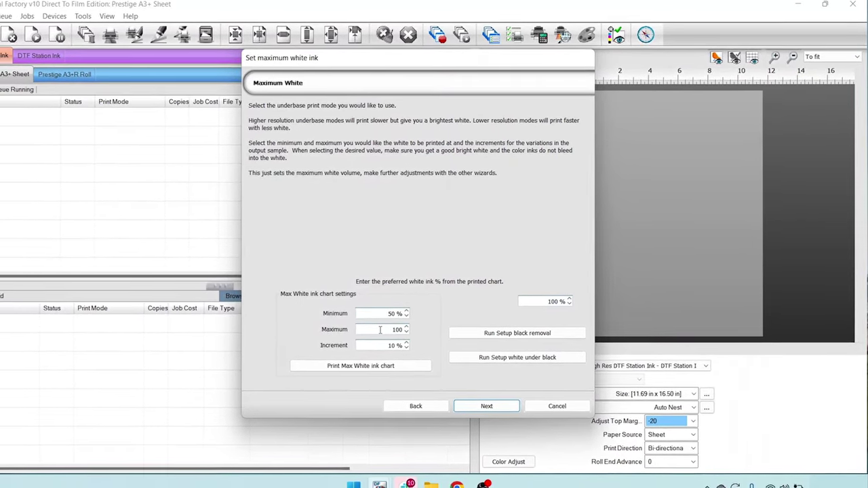
pyautogui.click(382, 344)
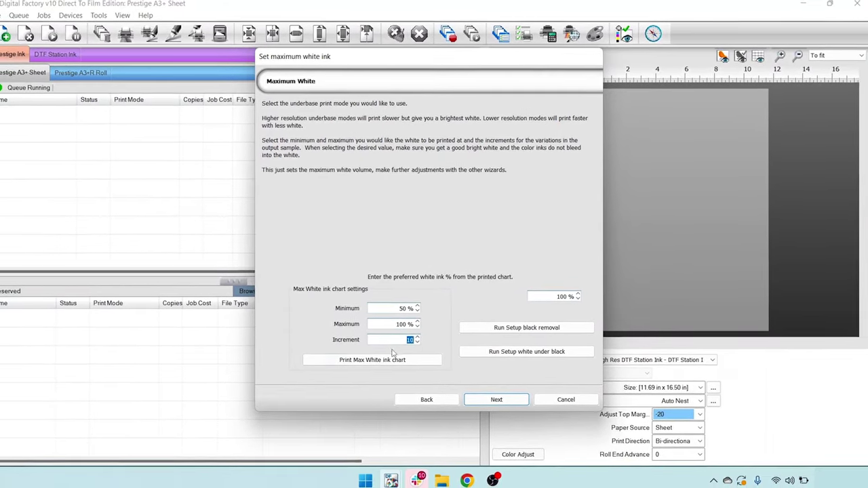
pyautogui.click(392, 360)
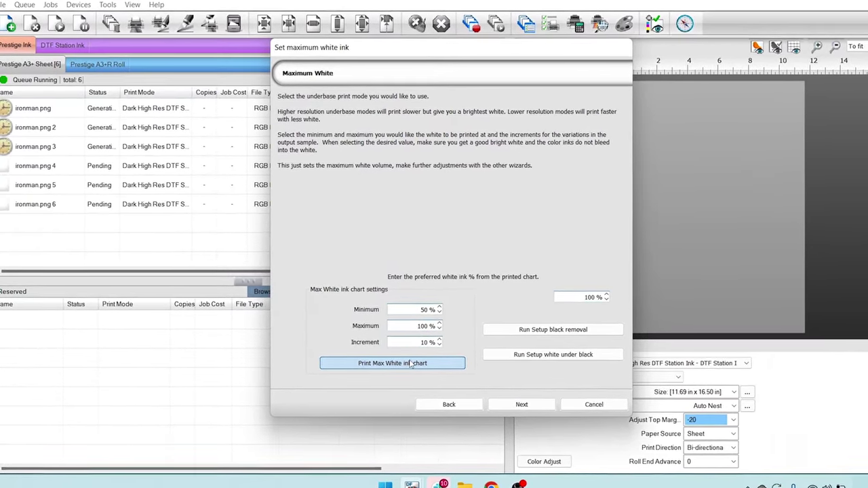
# - Close the wizard and RIP Only the six selected ironman jobs into one page
pyautogui.press('Escape')
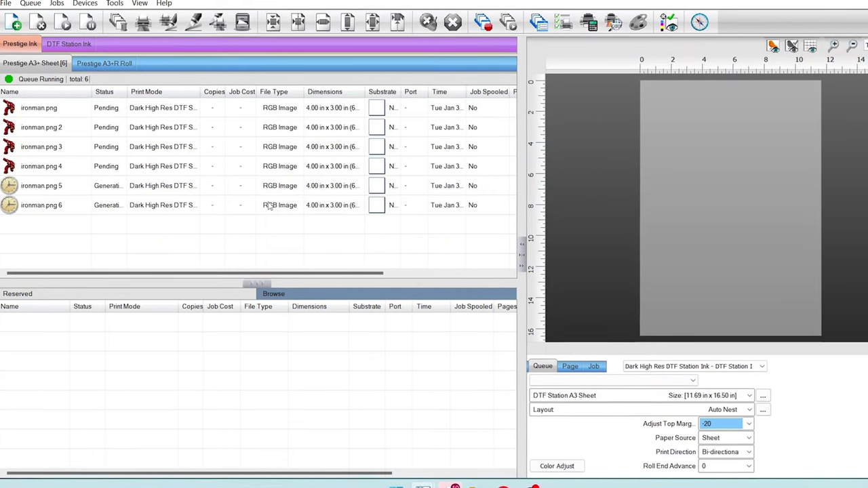
pyautogui.moveTo(240, 247); pyautogui.dragTo(122, 119)
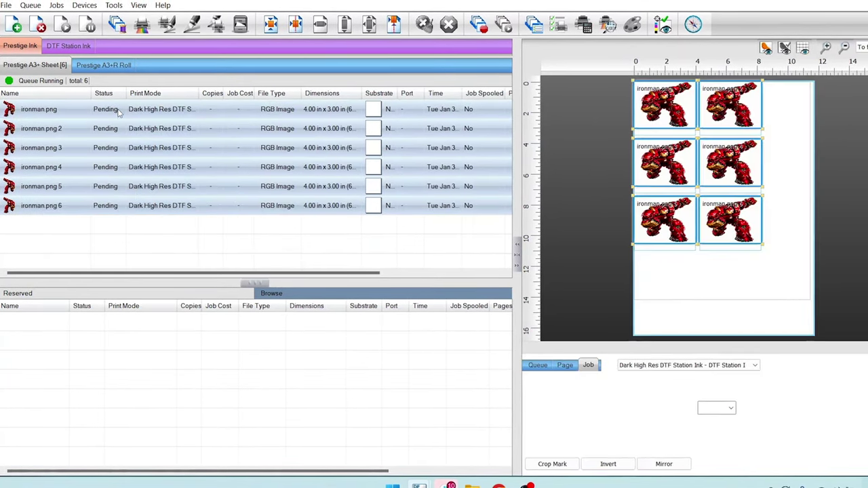
pyautogui.rightClick(141, 144)
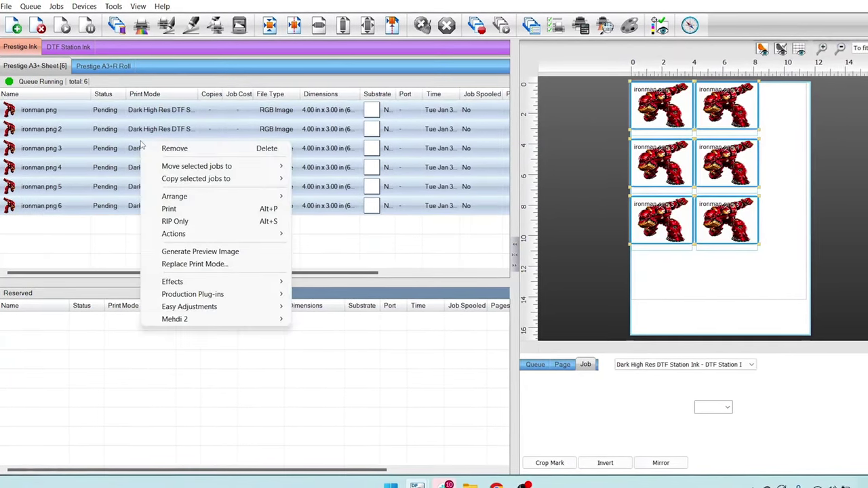
pyautogui.click(193, 220)
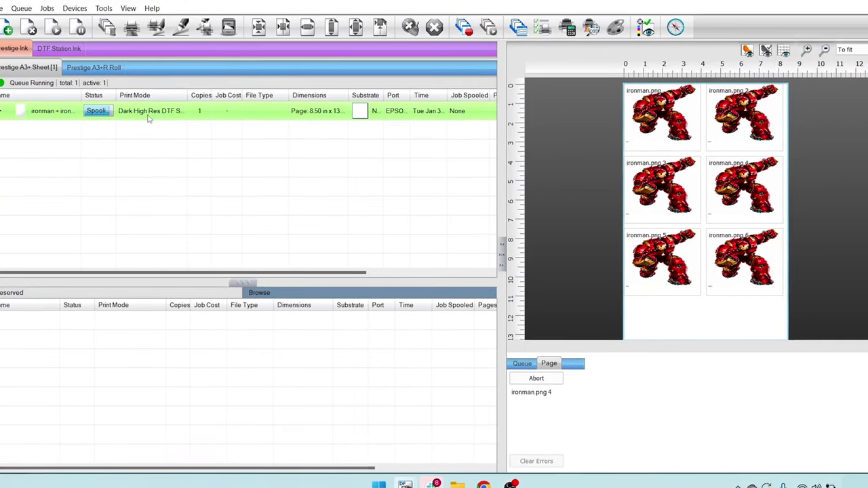
# - Open View Raw Data for the combined ironman job and dismiss its notice
pyautogui.moveTo(145, 120)
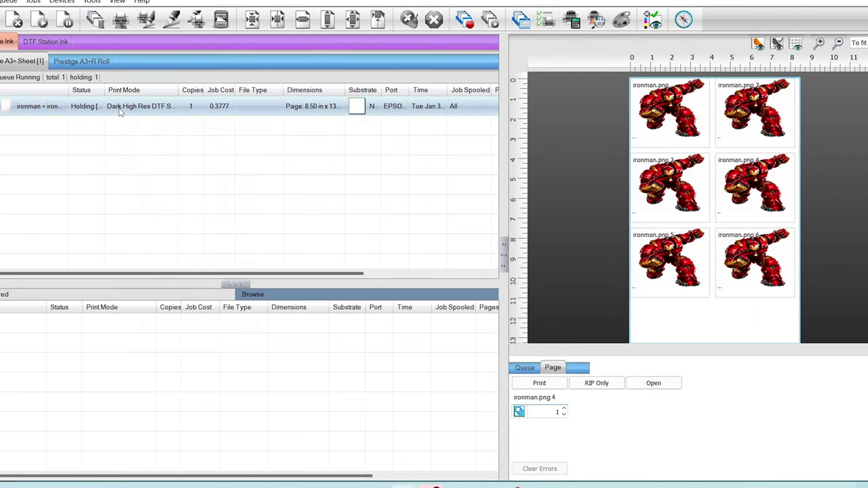
pyautogui.rightClick(120, 114)
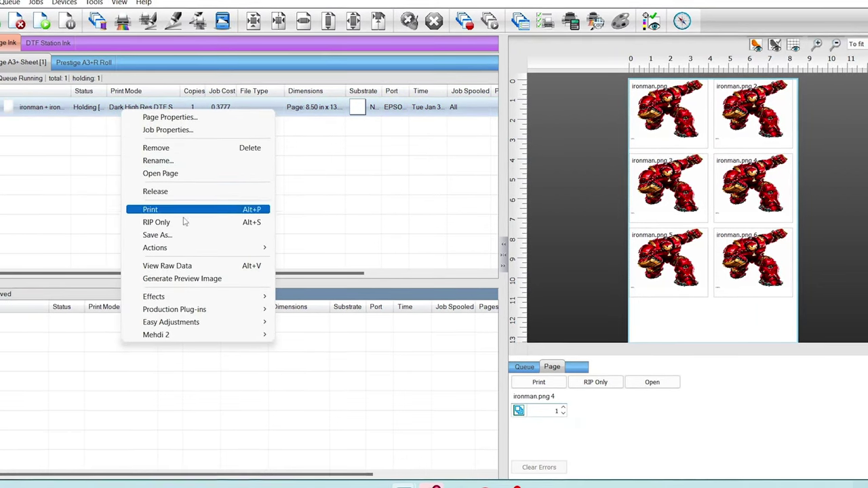
pyautogui.click(198, 270)
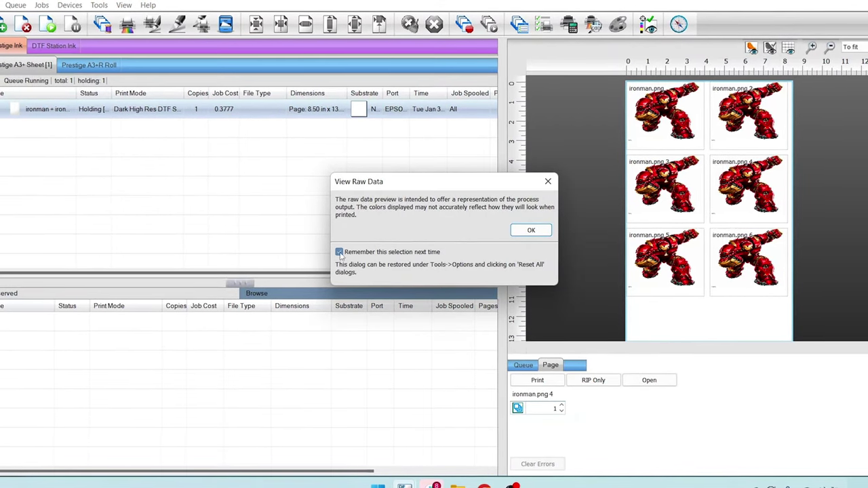
pyautogui.click(526, 230)
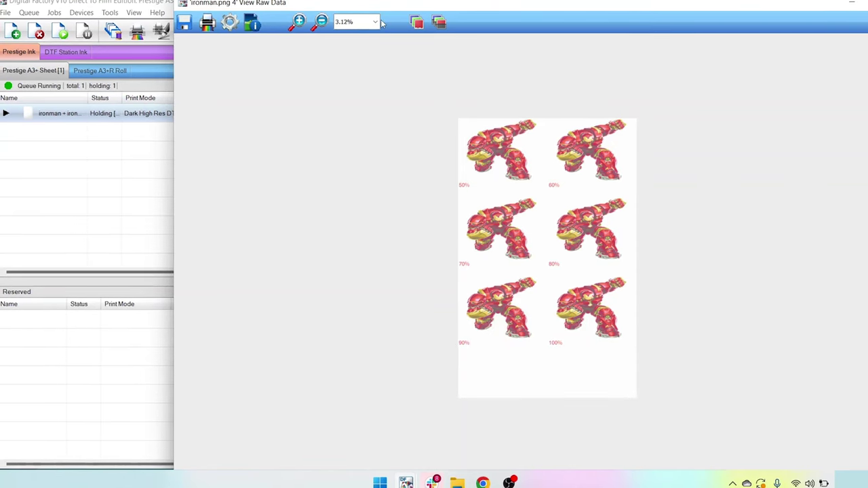
# - Zoom the preview to 6.25% and show only the White and White2 ink planes
pyautogui.click(375, 22)
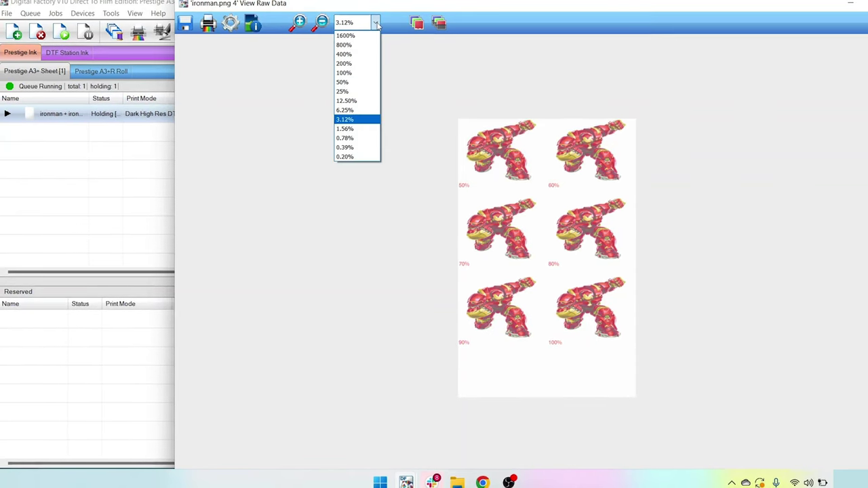
pyautogui.click(366, 111)
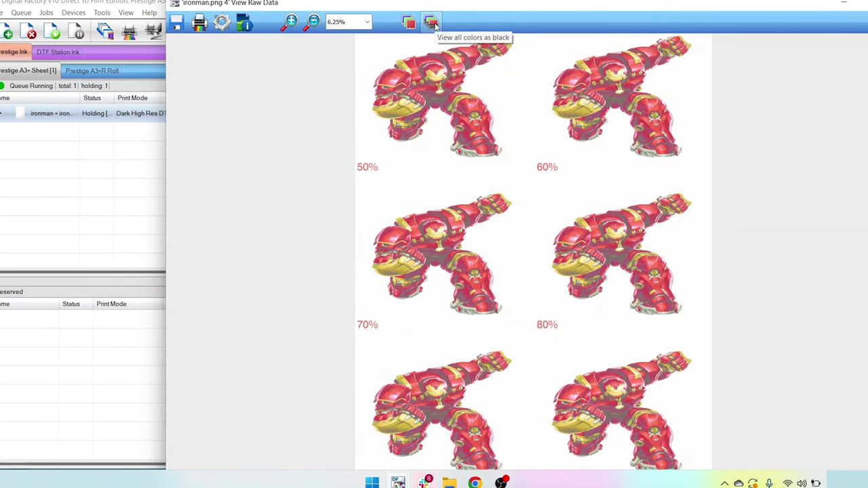
pyautogui.click(409, 22)
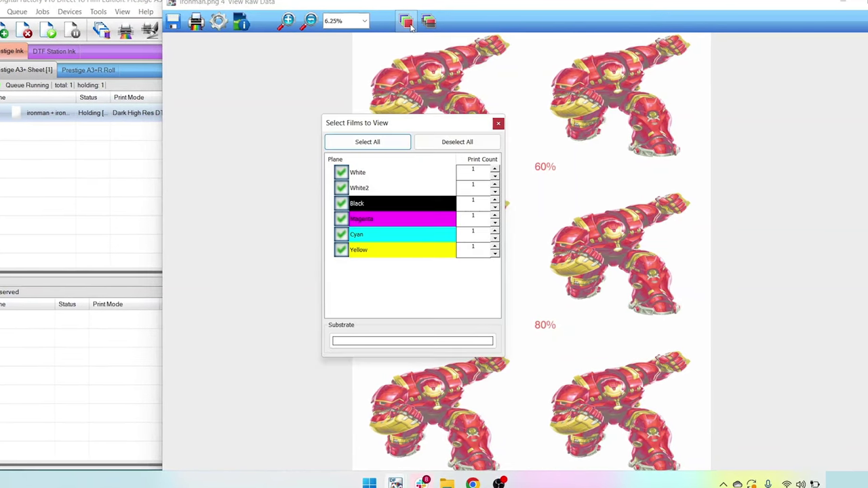
pyautogui.click(459, 141)
pyautogui.click(358, 174)
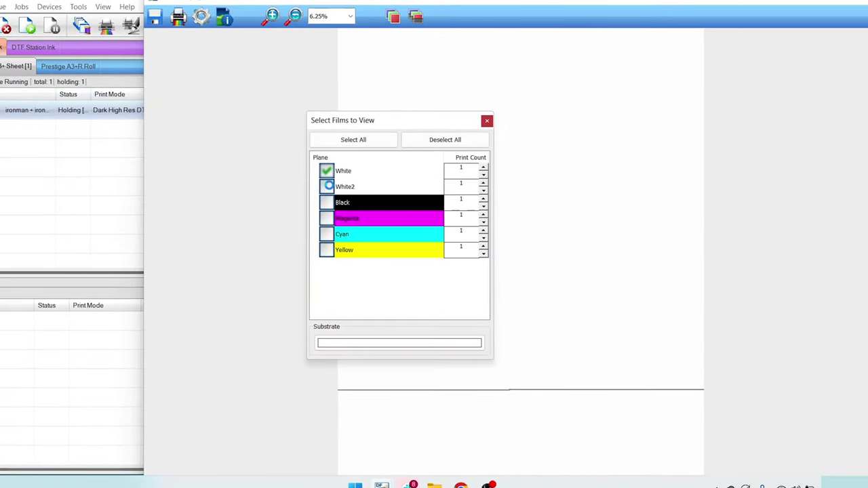
pyautogui.click(328, 188)
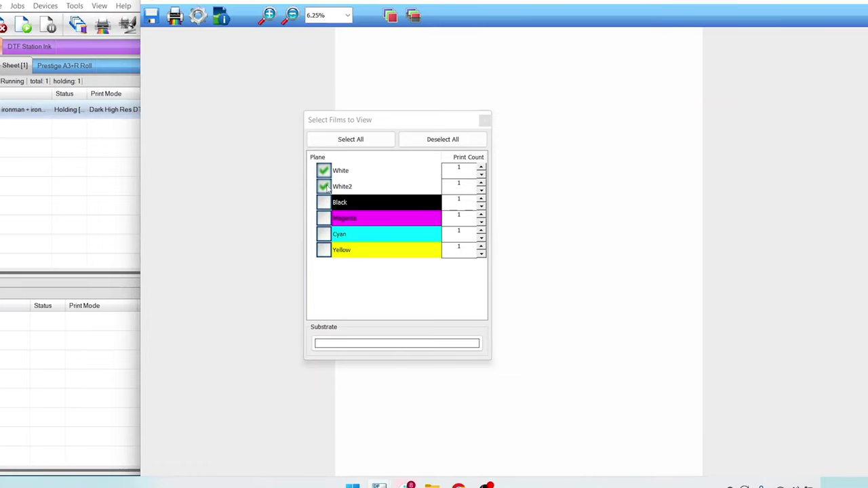
pyautogui.click(481, 120)
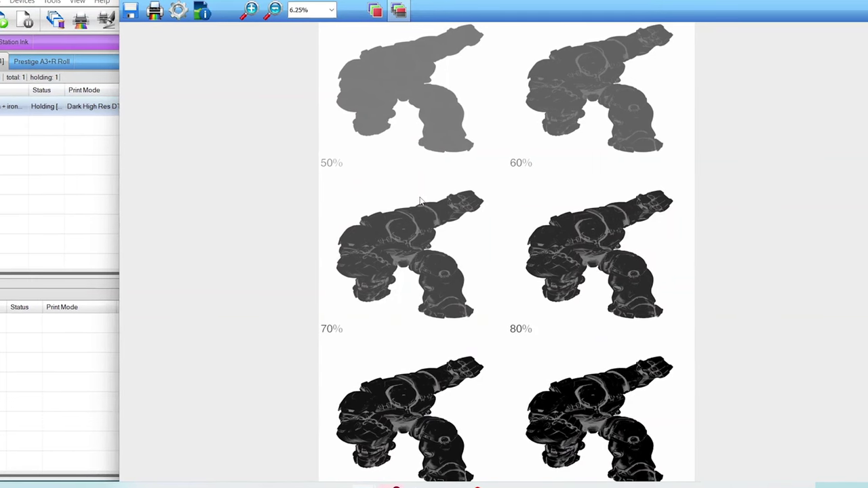
# - Scroll down to the 90% and 100% white samples, then close the raw data preview
pyautogui.scroll(-3, 420, 200)
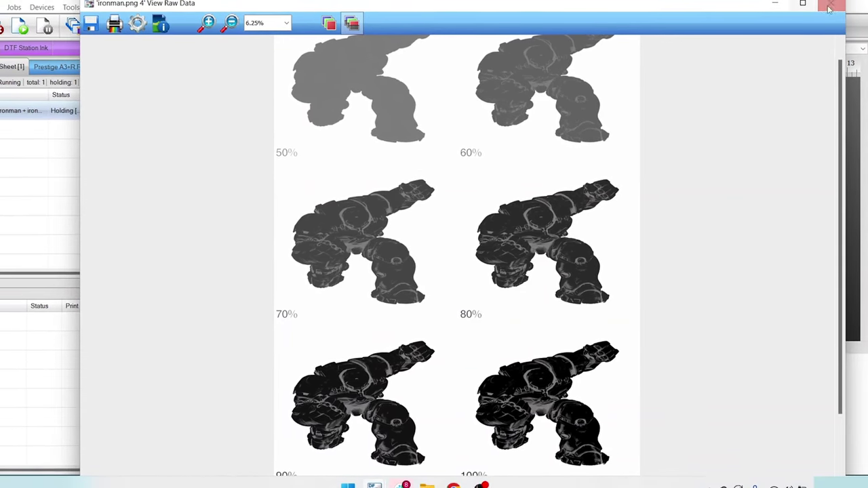
pyautogui.click(833, 9)
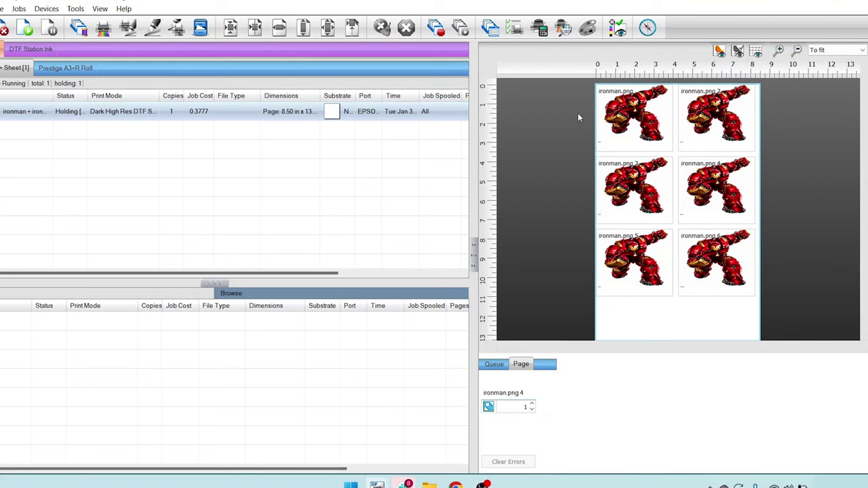
# - Back in the wizard, change the preferred white ink from 100 to 90% and continue
pyautogui.moveTo(379, 484)
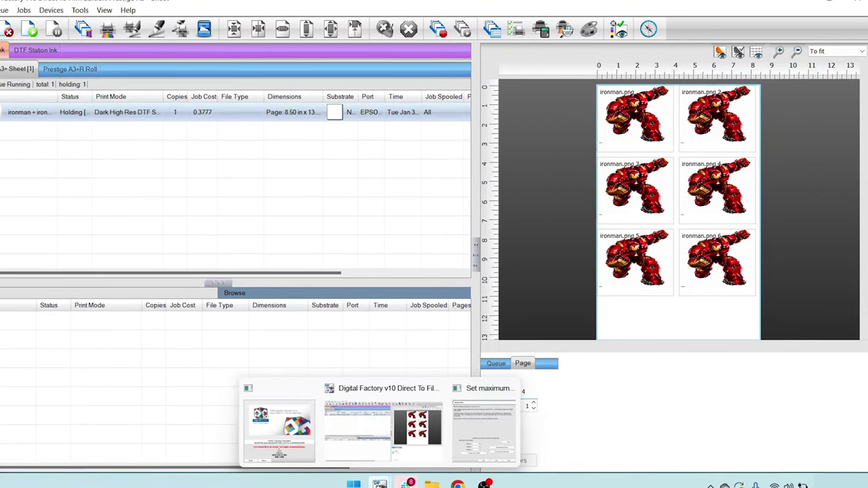
pyautogui.click(474, 429)
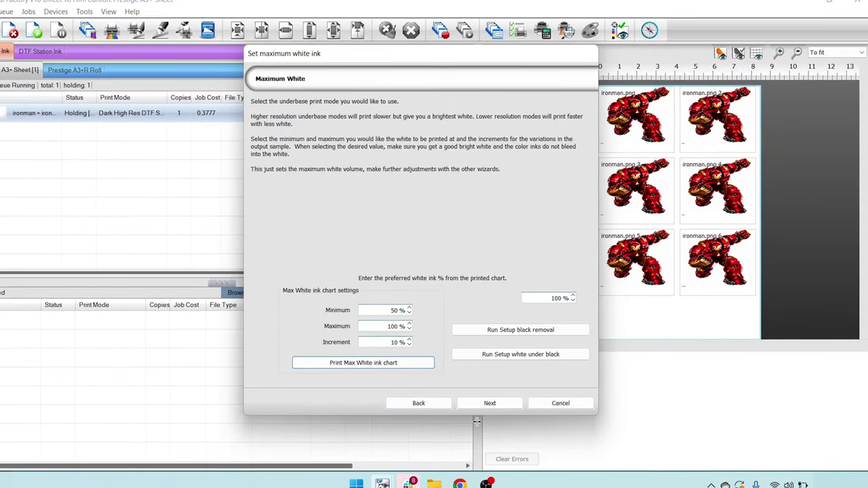
pyautogui.click(551, 299)
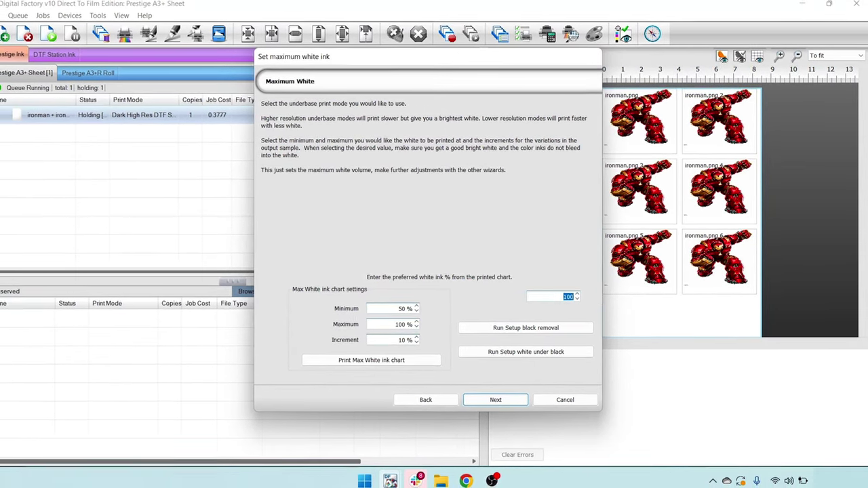
pyautogui.write('90')
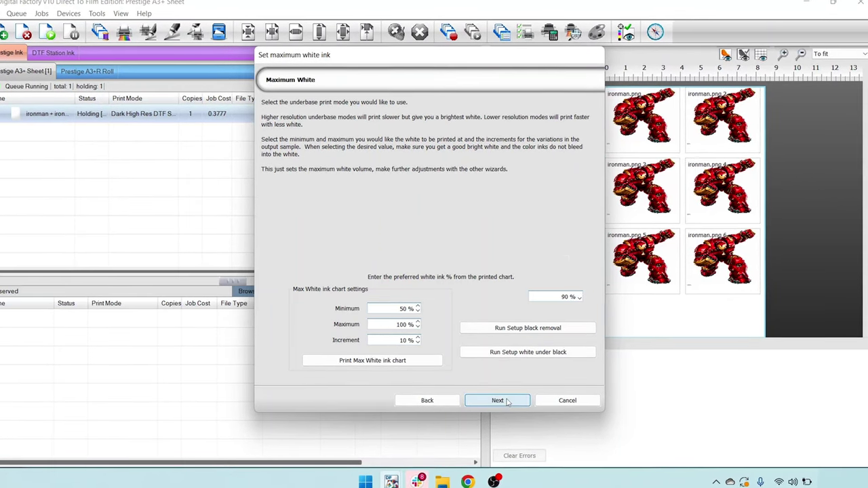
pyautogui.click(498, 401)
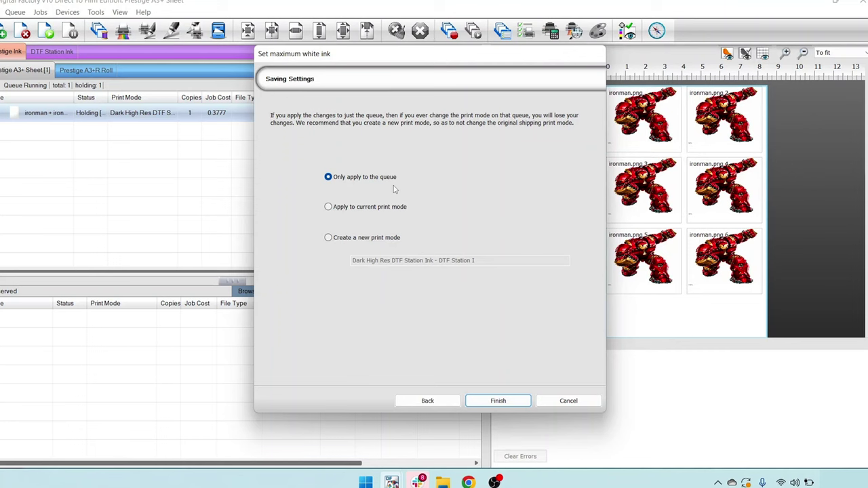
# - Save as new print mode 'Dark High Res DTF Station Ink - DTF Station I 90% white'
pyautogui.click(329, 239)
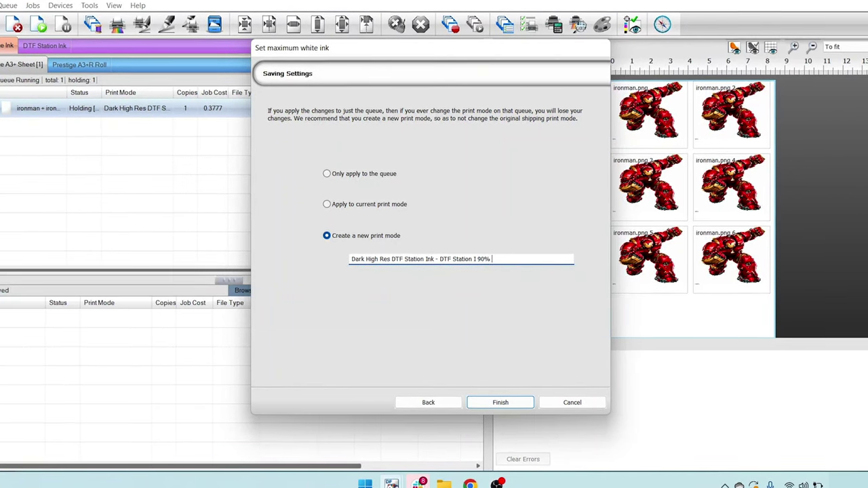
pyautogui.write('hite')
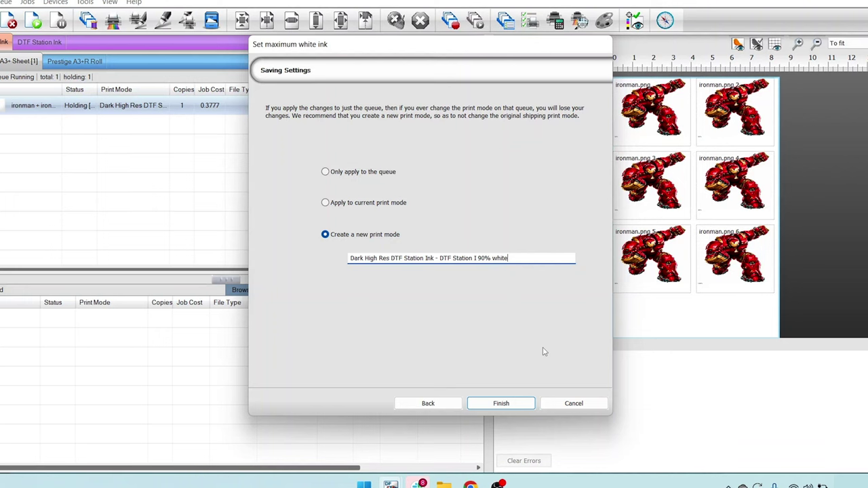
pyautogui.click(517, 407)
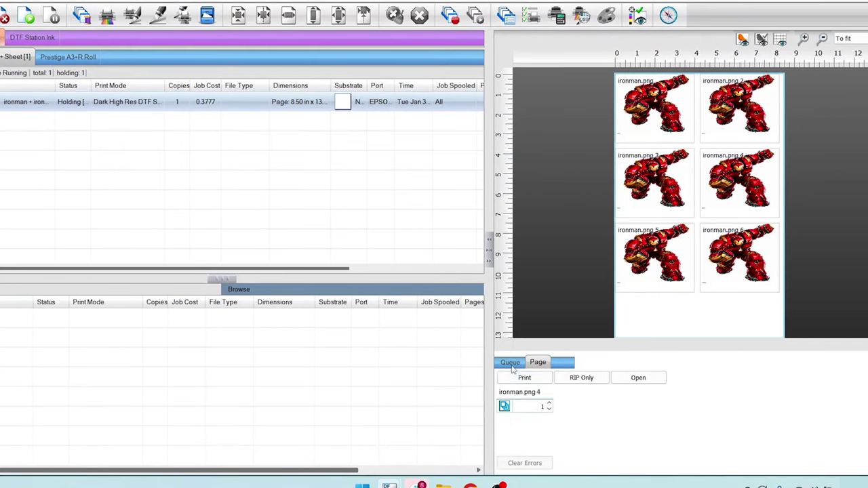
pyautogui.click(553, 362)
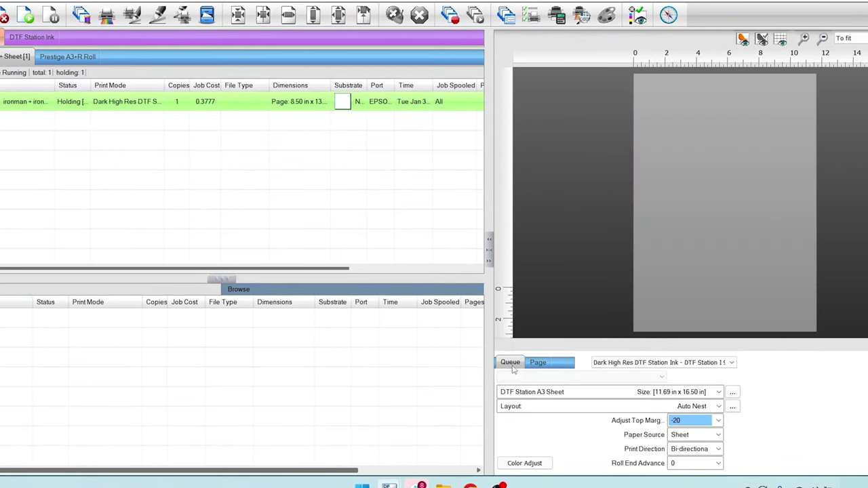
# - Open the print mode list to confirm the 90% white mode is selected
pyautogui.click(651, 363)
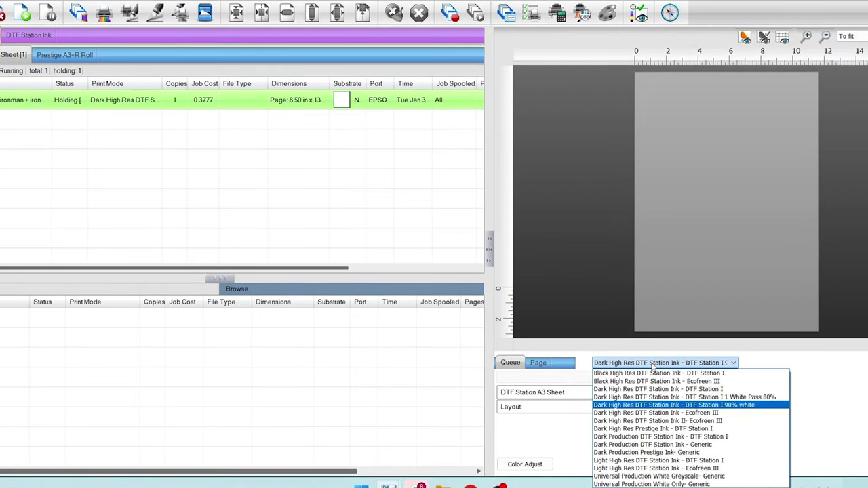